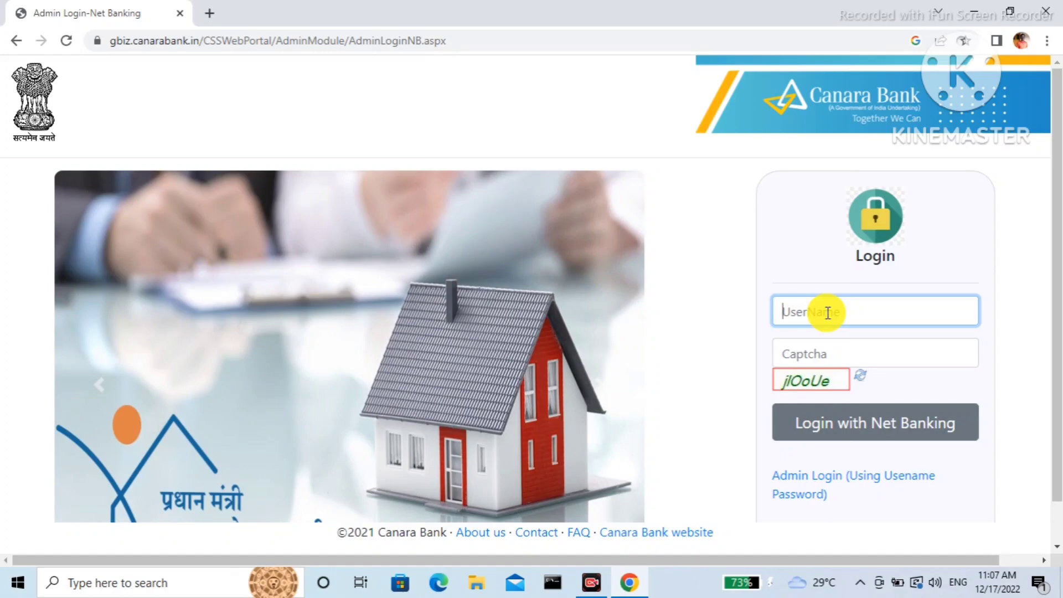
Enter the admin user name and captcha, then submit the login through Net Banking.
{"action": "left_click", "coordinate": [816, 353]}
{"action": "type", "text": "jlOoUe"}
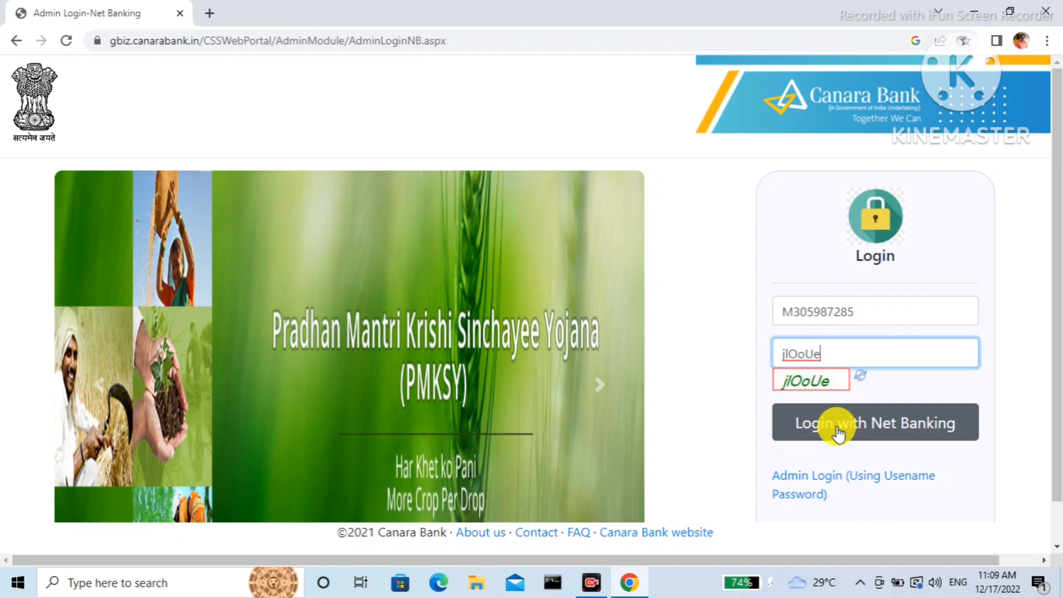
{"action": "left_click", "coordinate": [837, 434]}
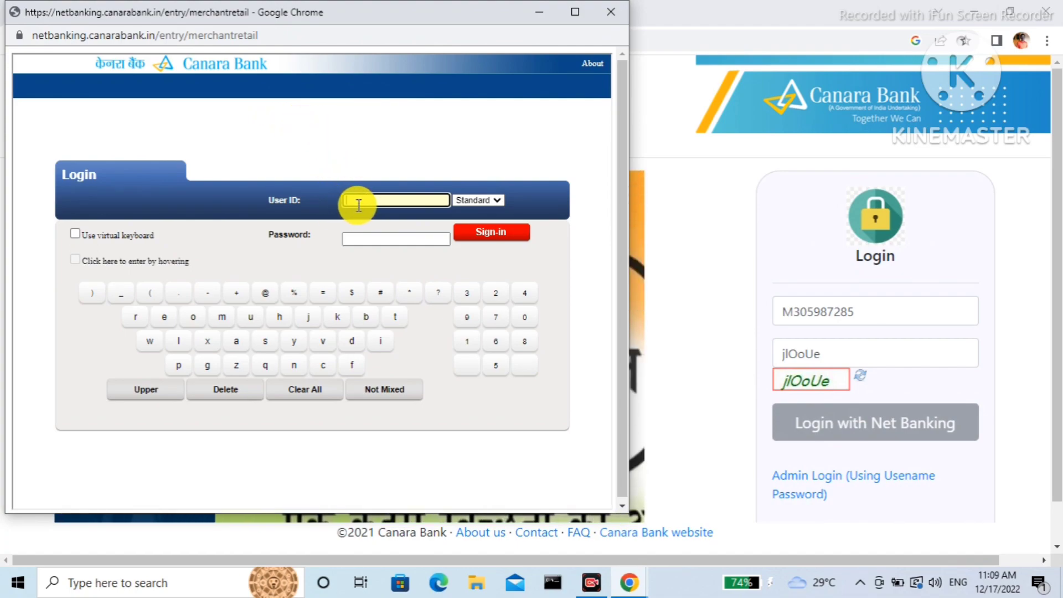
Sign in to Net Banking in Standard mode with the user ID and password.
{"action": "left_click", "coordinate": [496, 202]}
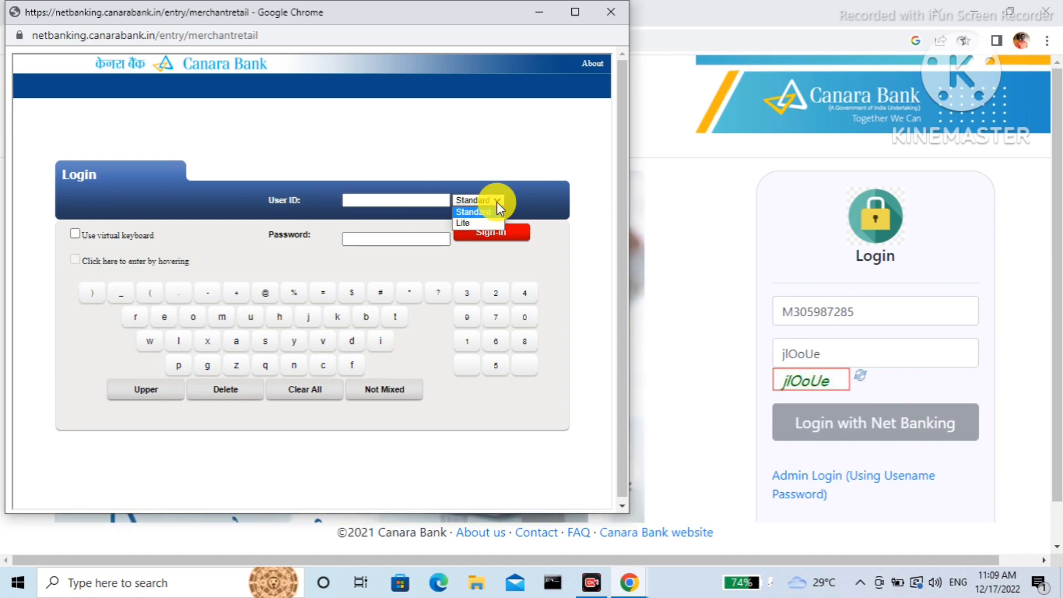
{"action": "left_click", "coordinate": [497, 202]}
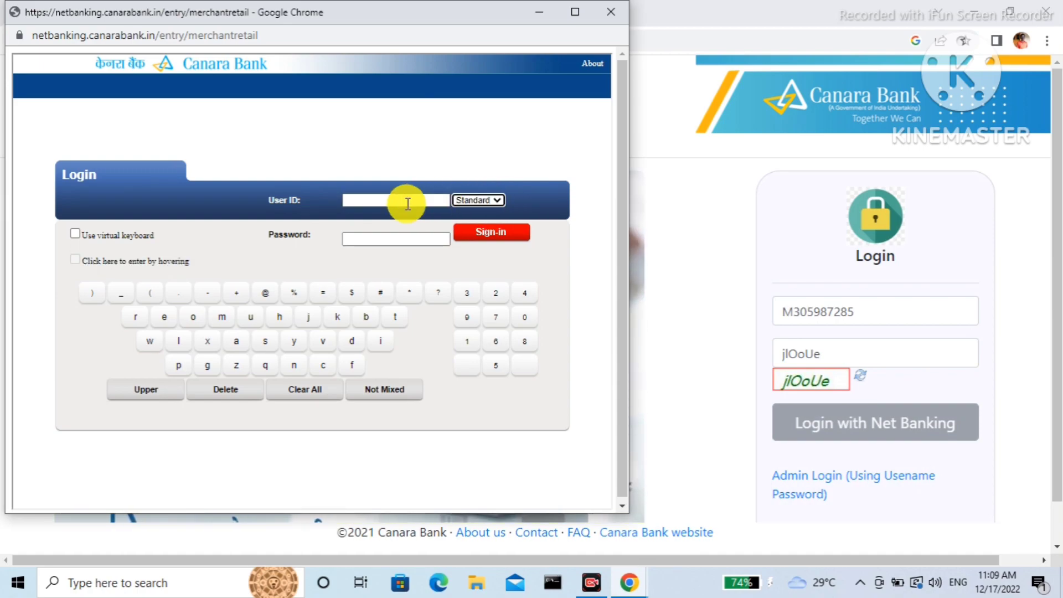
{"action": "left_click", "coordinate": [370, 205]}
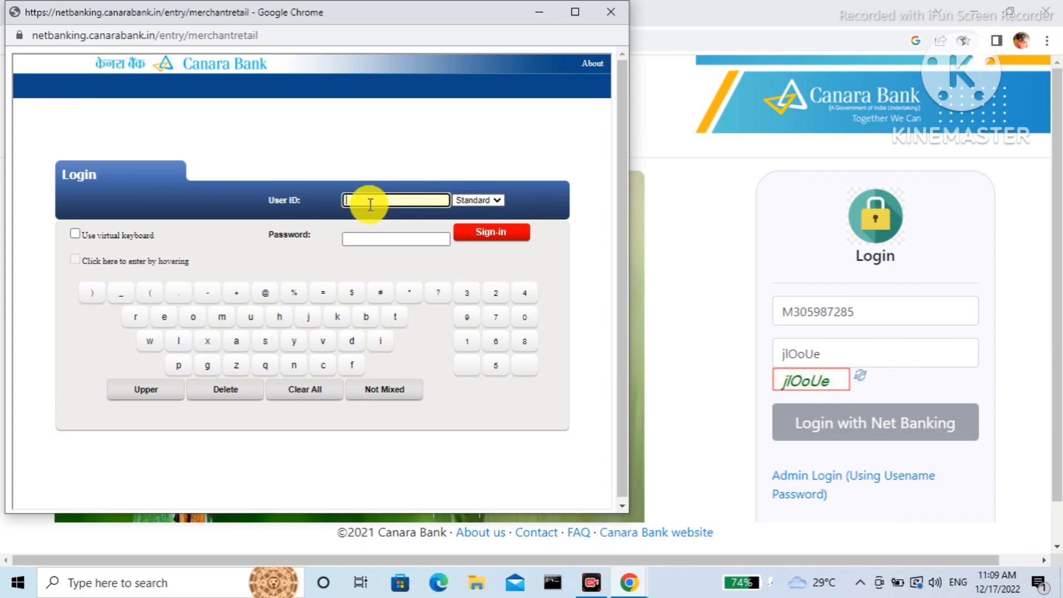
{"action": "key", "text": "Caps_Lock"}
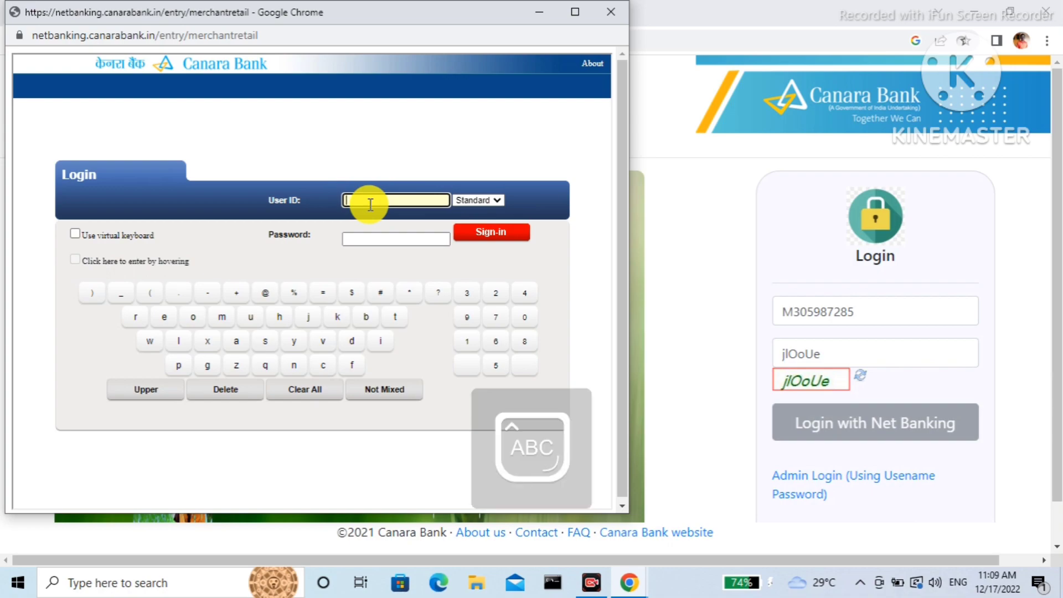
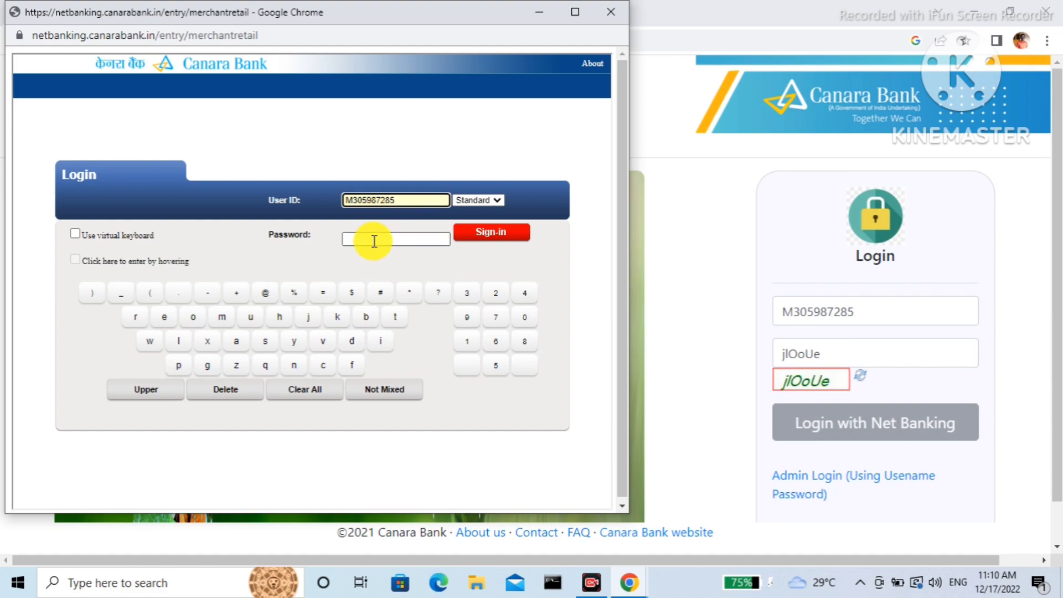
{"action": "left_click", "coordinate": [373, 240]}
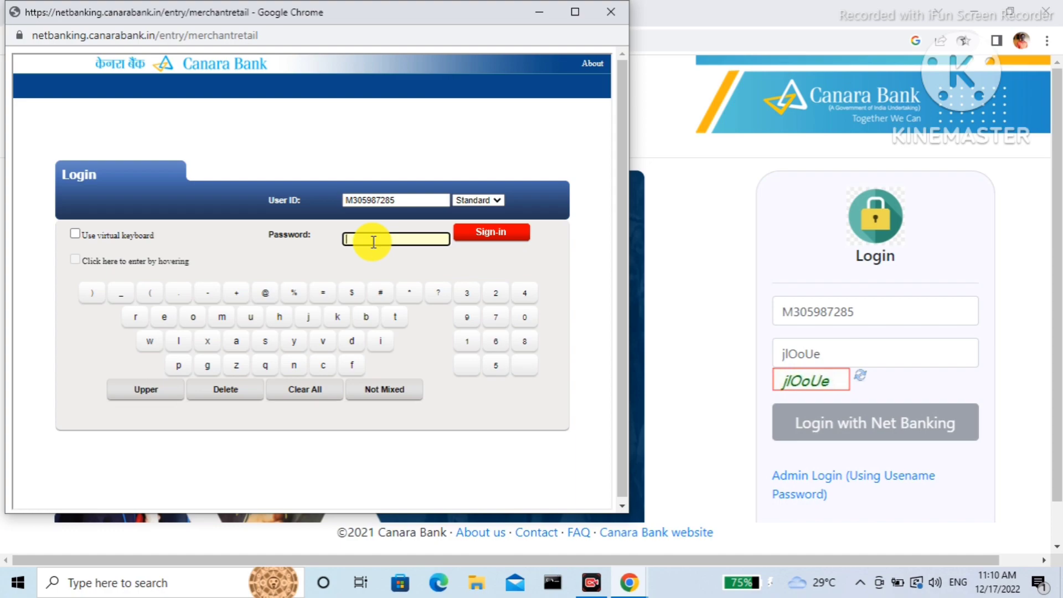
{"action": "type", "text": "••"}
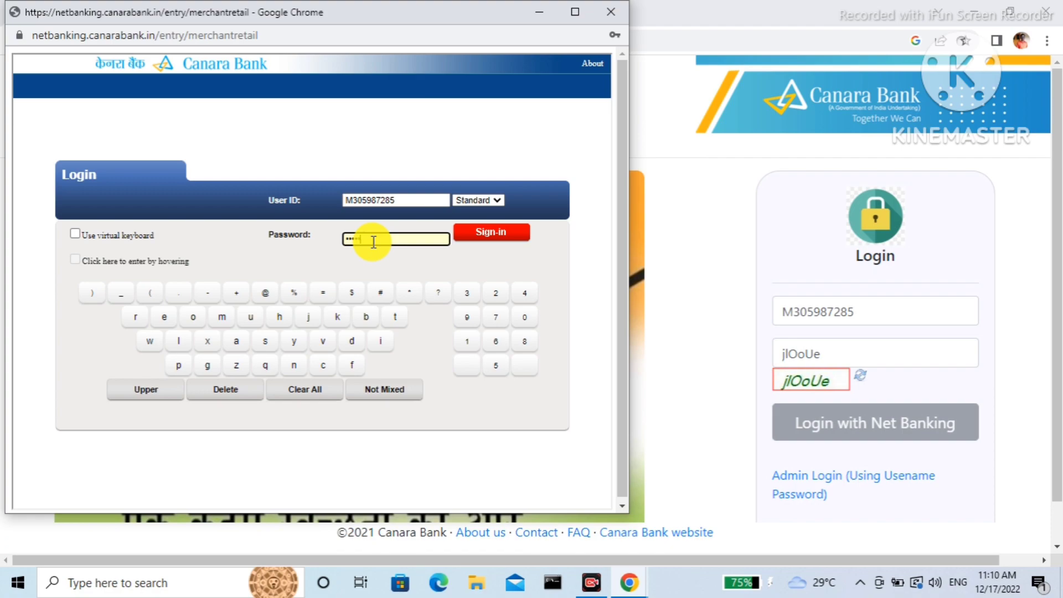
{"action": "type", "text": "••"}
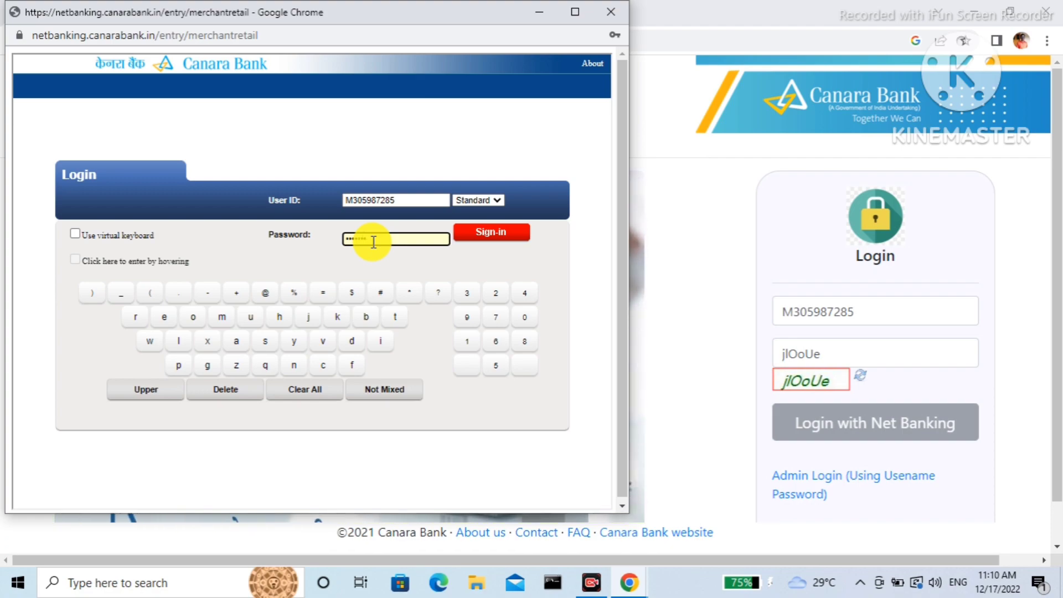
{"action": "type", "text": "•"}
{"action": "key", "text": "Caps_Lock"}
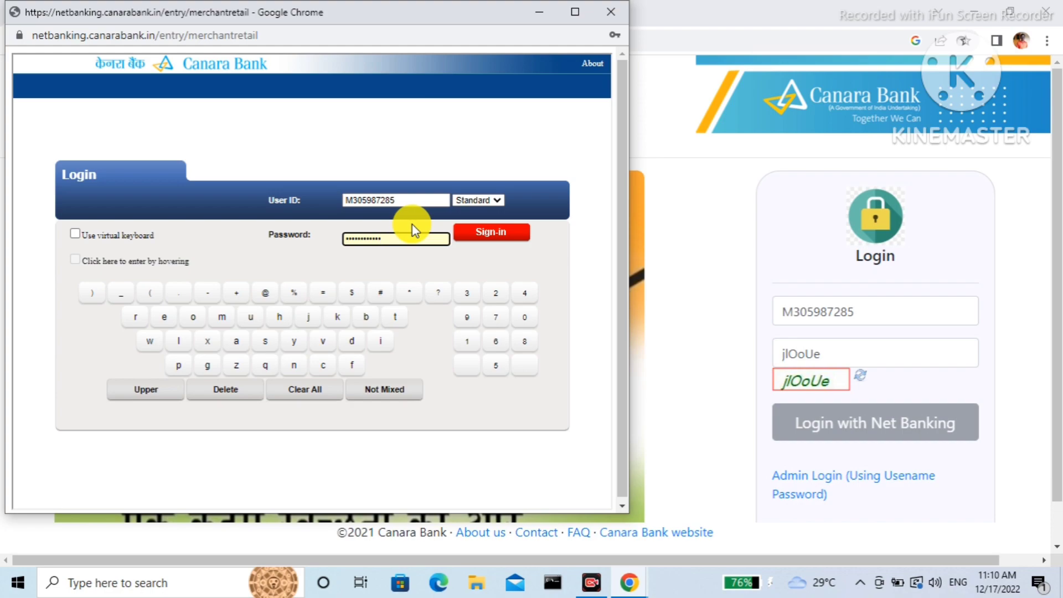
{"action": "left_click", "coordinate": [488, 235]}
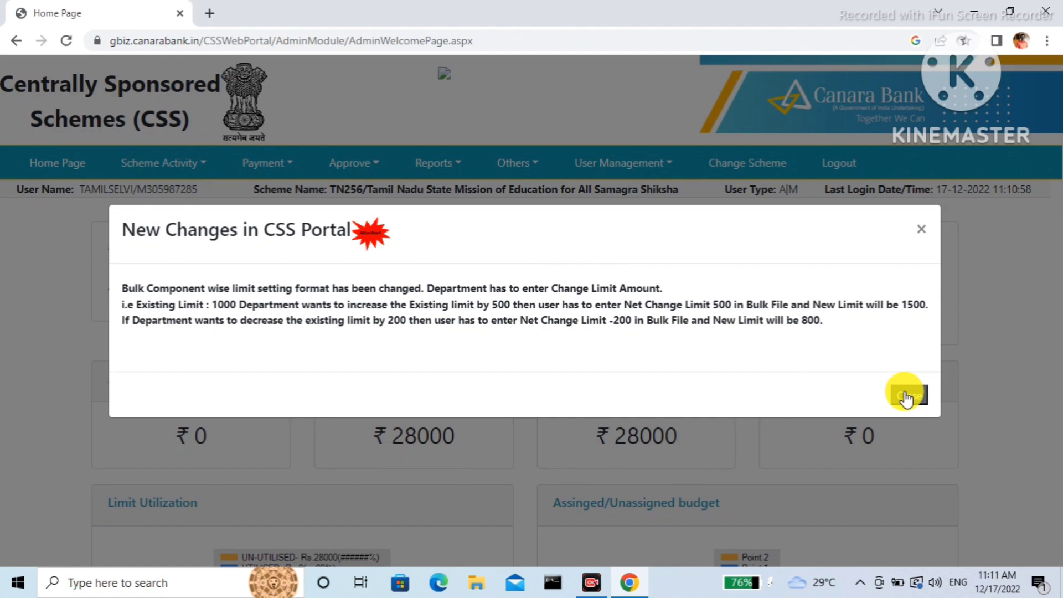
Dismiss the New Changes notice and scroll the dashboard to its budget cards.
{"action": "left_click", "coordinate": [887, 392]}
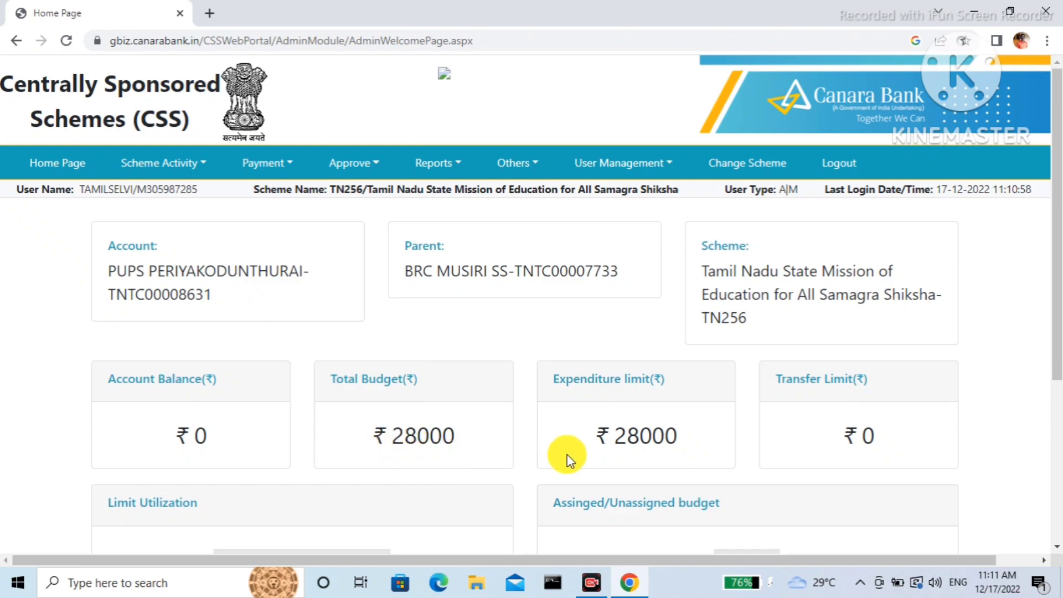
{"action": "left_click_drag", "start_coordinate": [1058, 319], "coordinate": [1058, 296]}
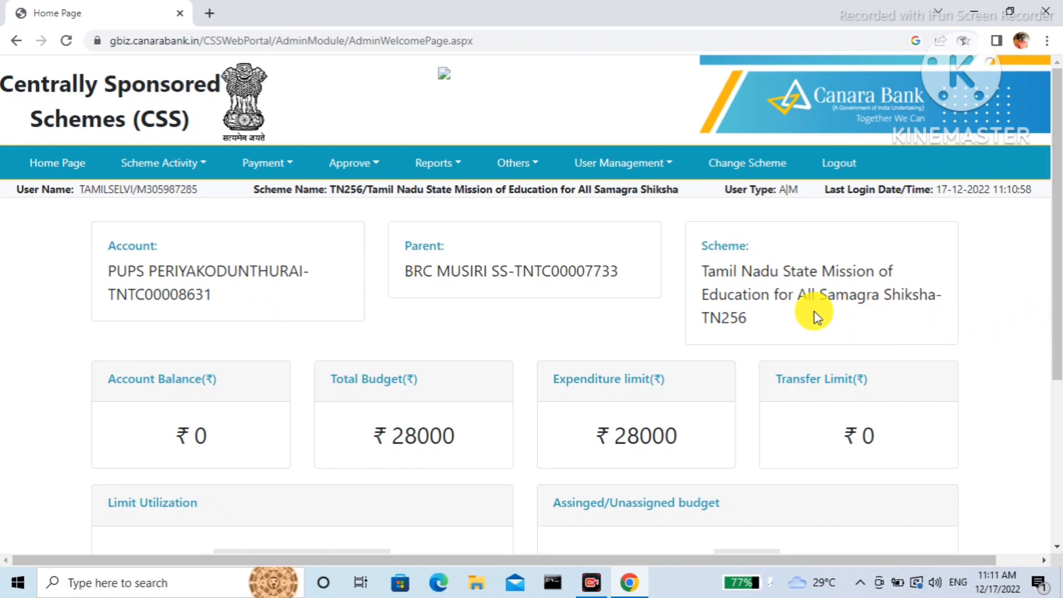
Go to the Vendor Registration page from the payment options menu.
{"action": "left_click", "coordinate": [292, 165]}
{"action": "mouse_move", "coordinate": [288, 211]}
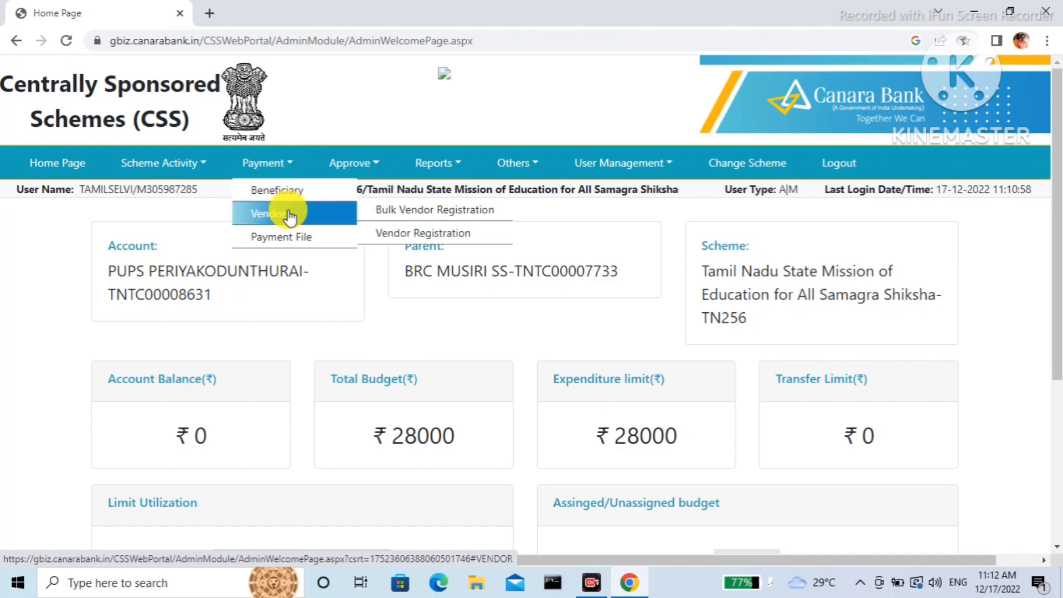
{"action": "left_click", "coordinate": [384, 239]}
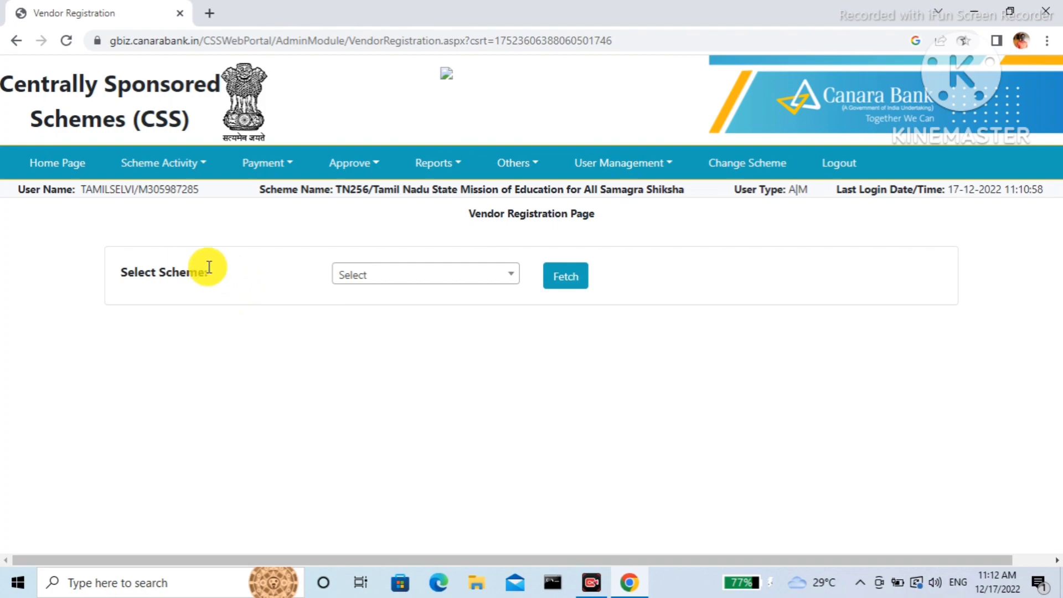
Load the Samagra Shiksha scheme's existing vendors and start adding a new vendor.
{"action": "left_click", "coordinate": [511, 277]}
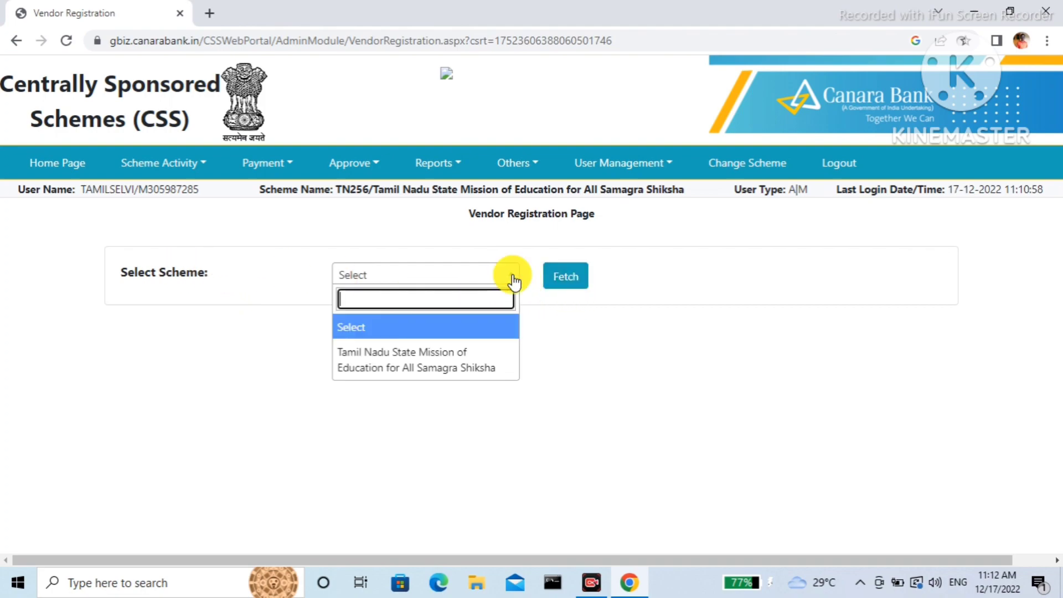
{"action": "left_click", "coordinate": [466, 365]}
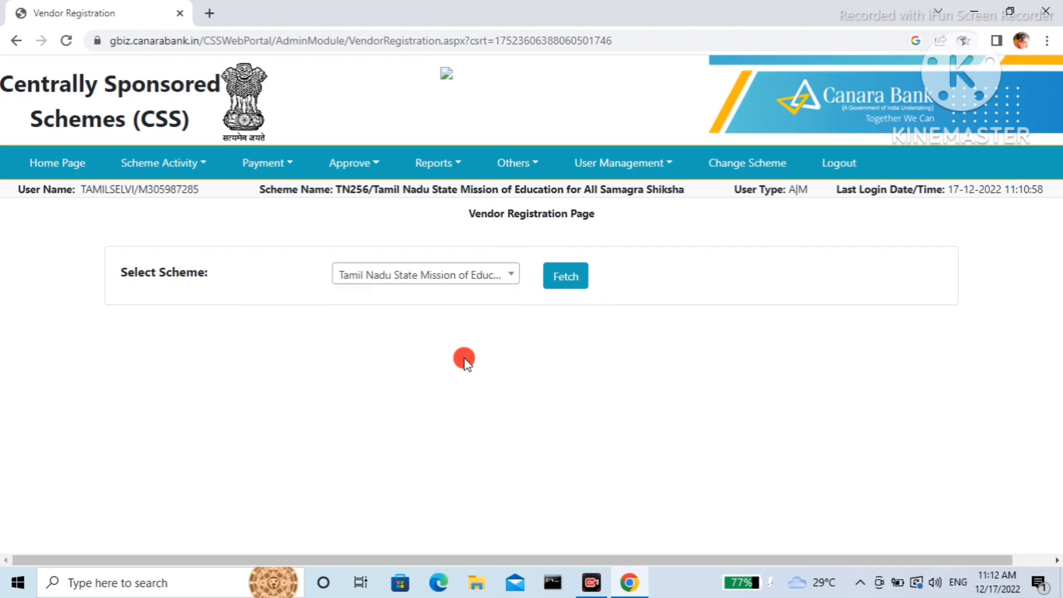
{"action": "left_click", "coordinate": [566, 281]}
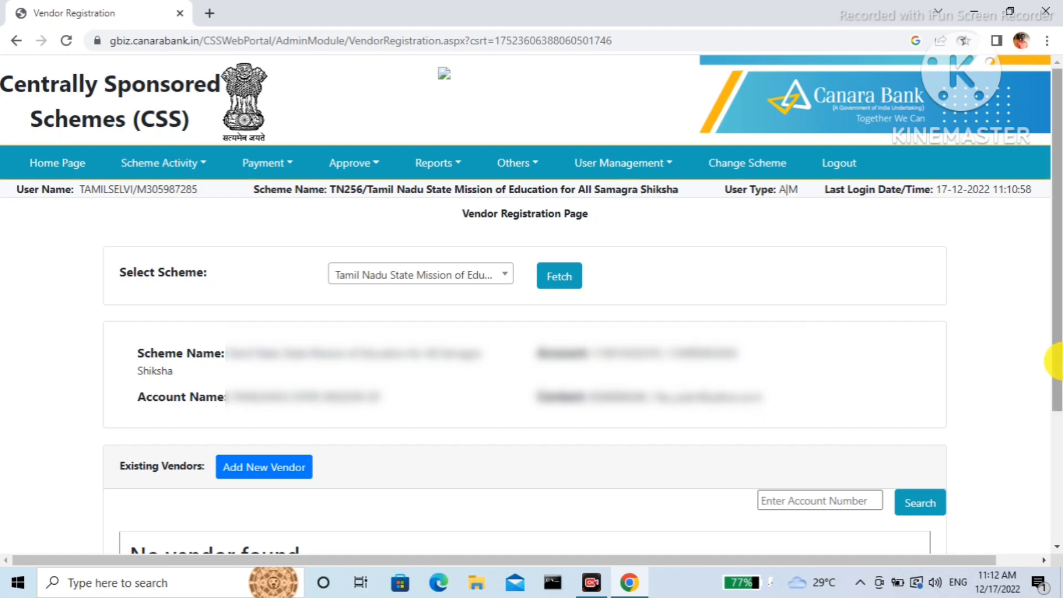
{"action": "left_click_drag", "start_coordinate": [1056, 343], "coordinate": [1057, 459]}
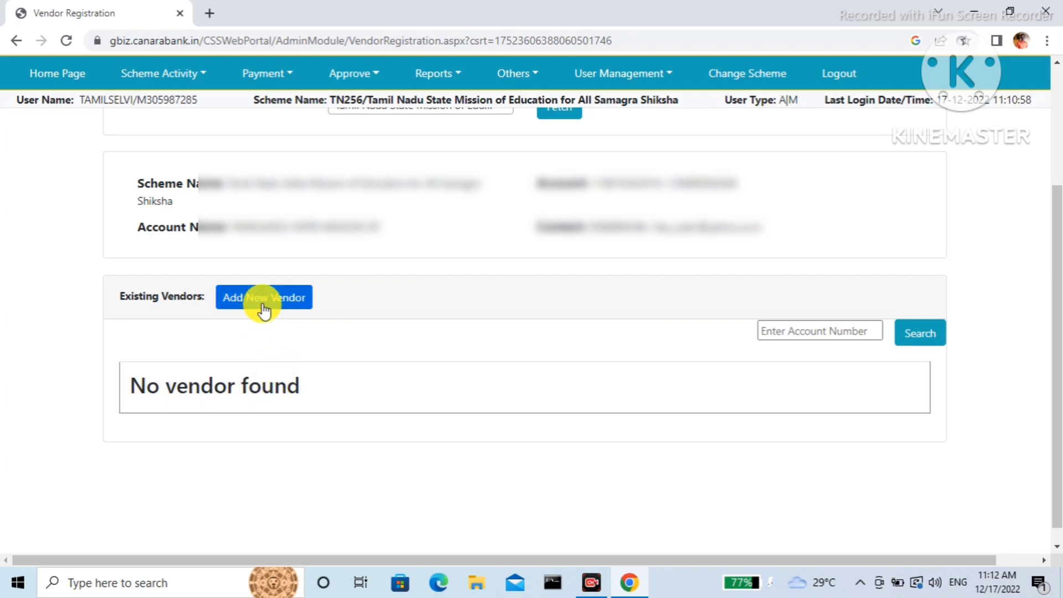
{"action": "left_click", "coordinate": [263, 310]}
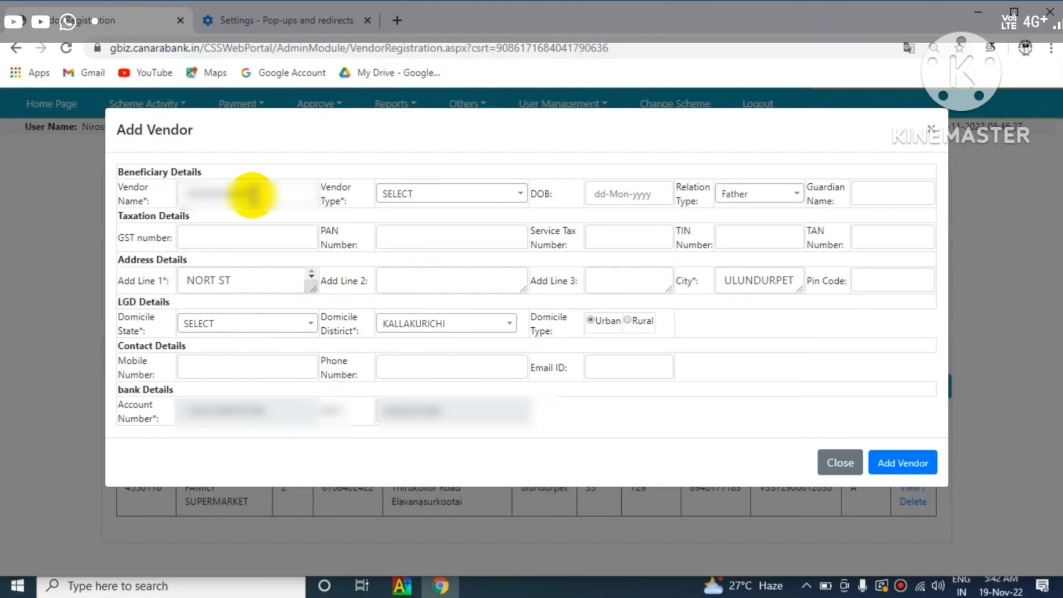
Choose the vendor type in the Add Vendor form.
{"action": "left_click", "coordinate": [452, 194]}
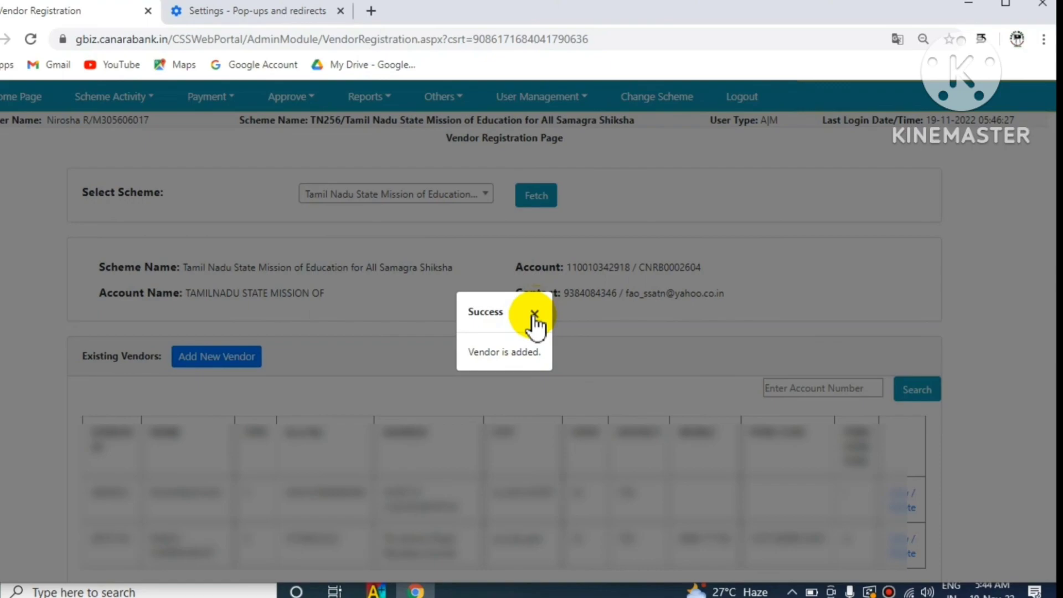
Close the 'Vendor is added' Success popup.
{"action": "left_click", "coordinate": [535, 315]}
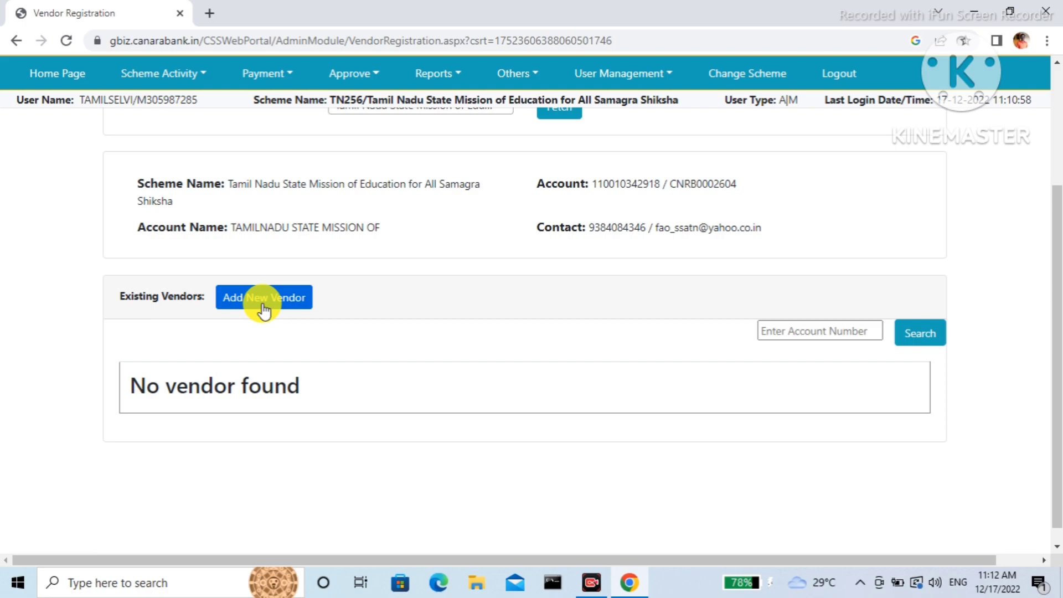
Start a new vendor and submit its account number and IFSC code.
{"action": "left_click", "coordinate": [264, 310]}
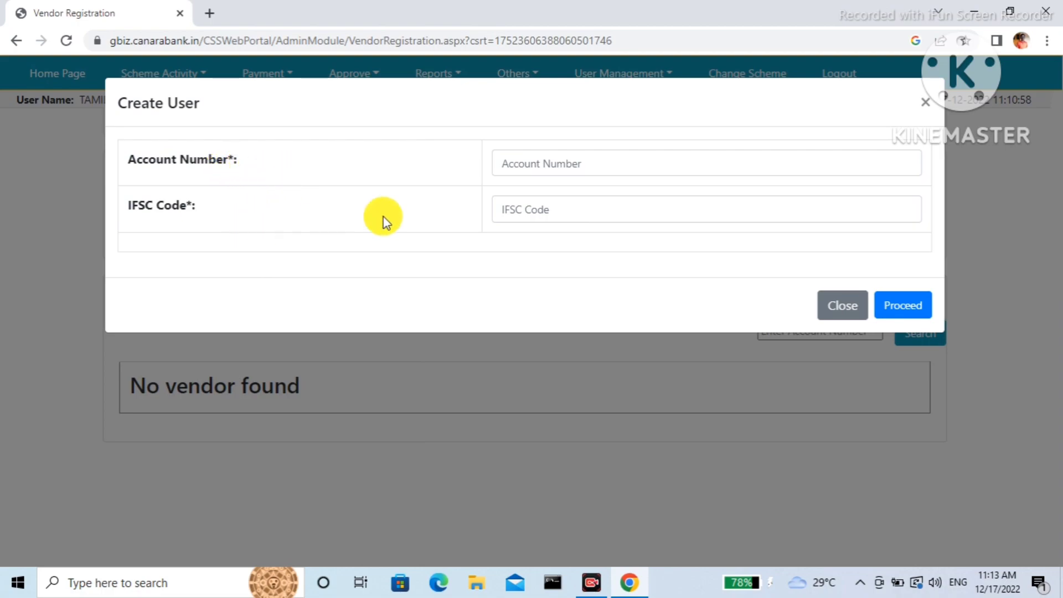
{"action": "left_click", "coordinate": [561, 168]}
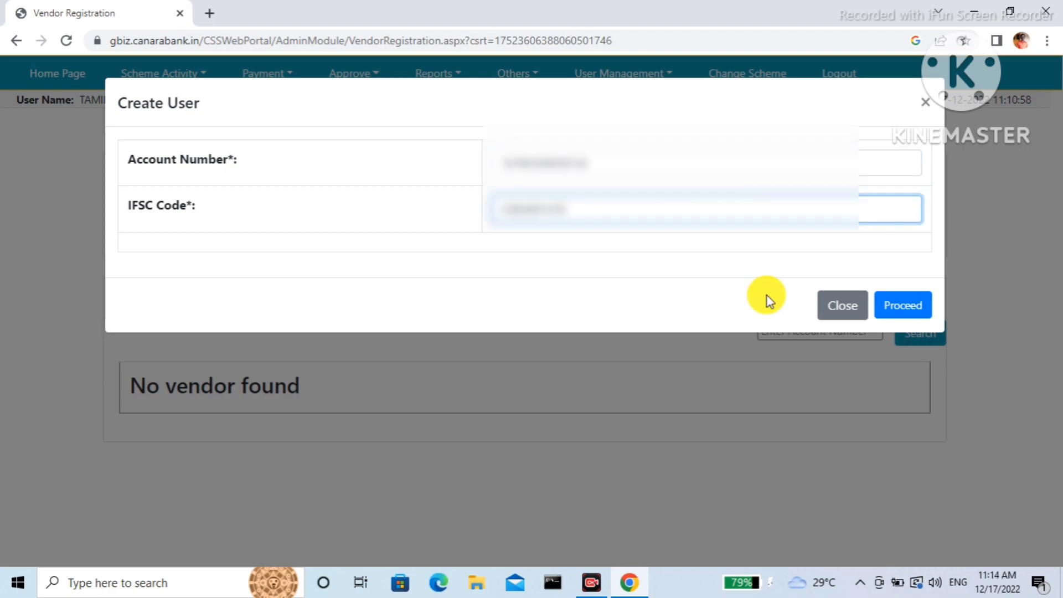
{"action": "left_click", "coordinate": [898, 309]}
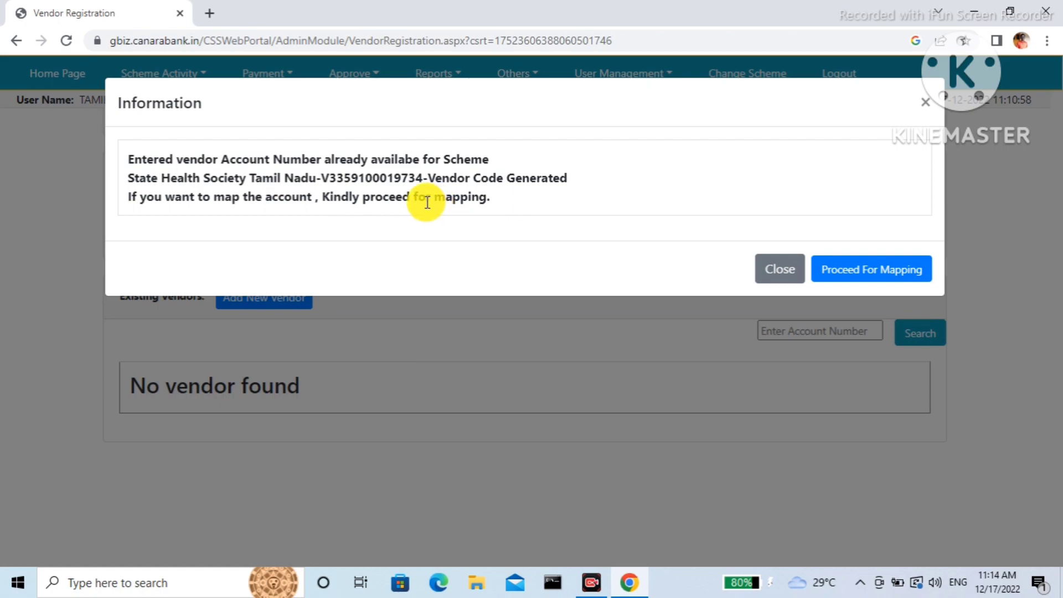
Map the existing vendor account to Samagra Shiksha and close the confirmation.
{"action": "left_click", "coordinate": [877, 283]}
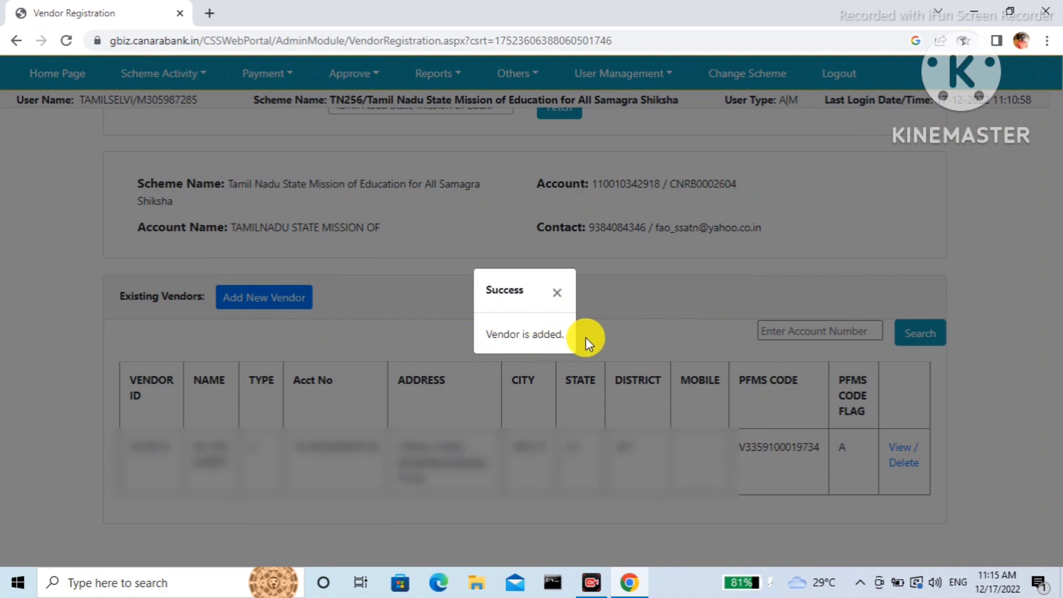
{"action": "left_click", "coordinate": [556, 294]}
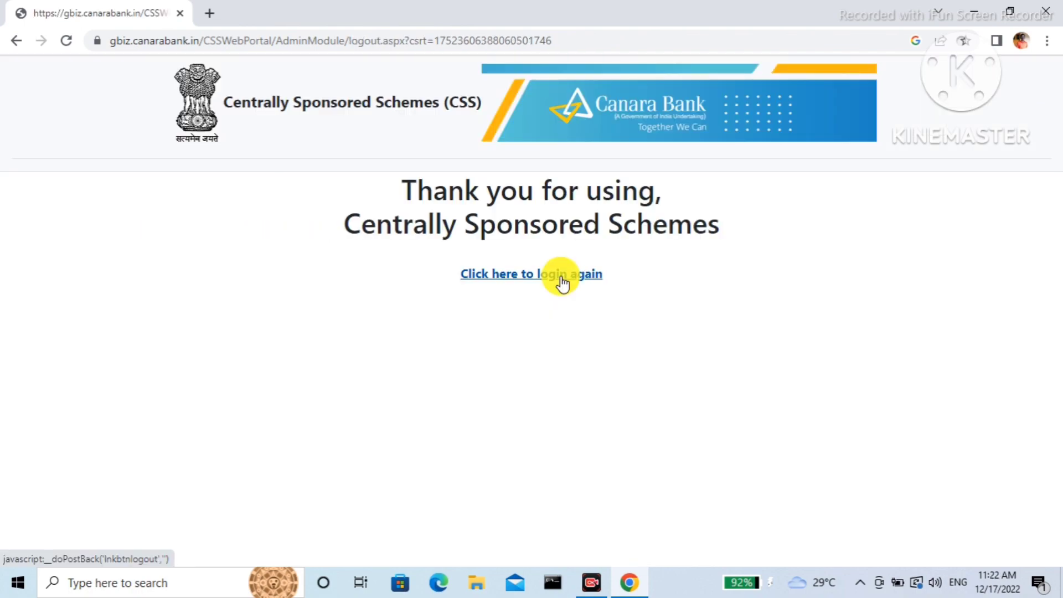
Log in again as admin via Net Banking with the user name and captcha.
{"action": "left_click", "coordinate": [561, 278]}
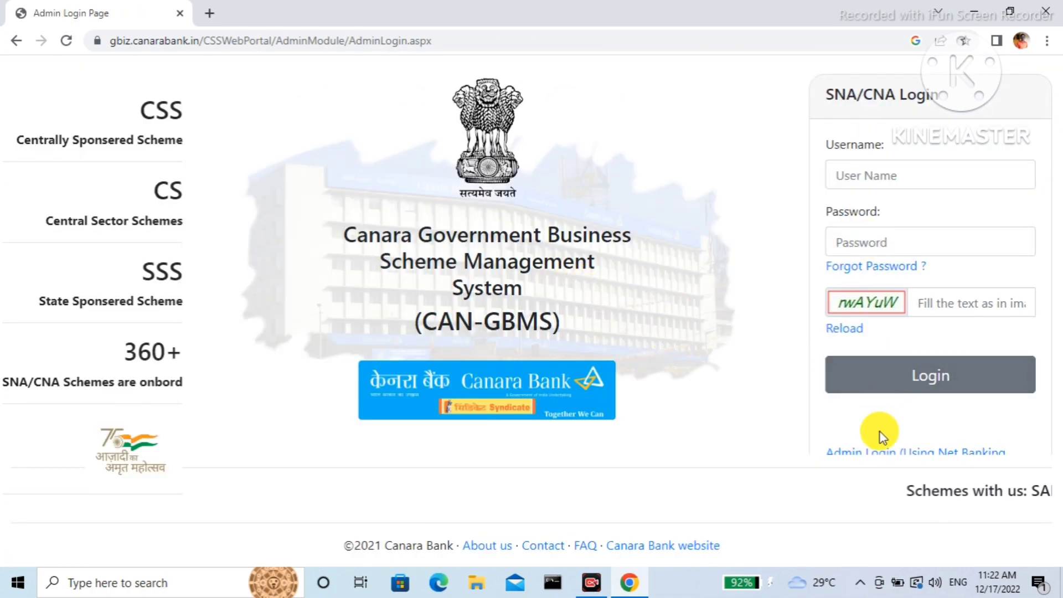
{"action": "left_click", "coordinate": [880, 459]}
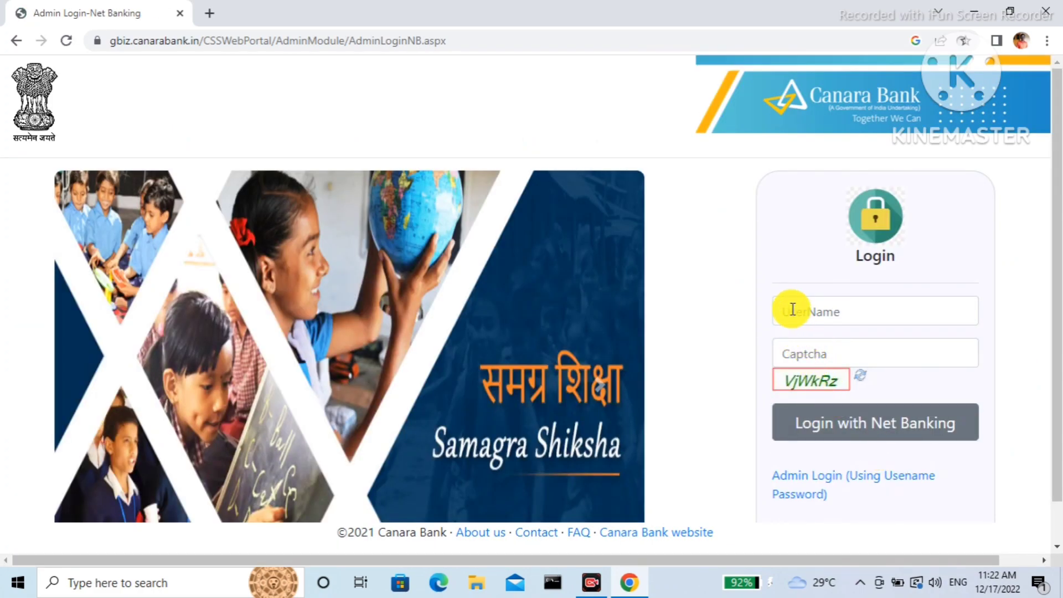
{"action": "left_click", "coordinate": [792, 308]}
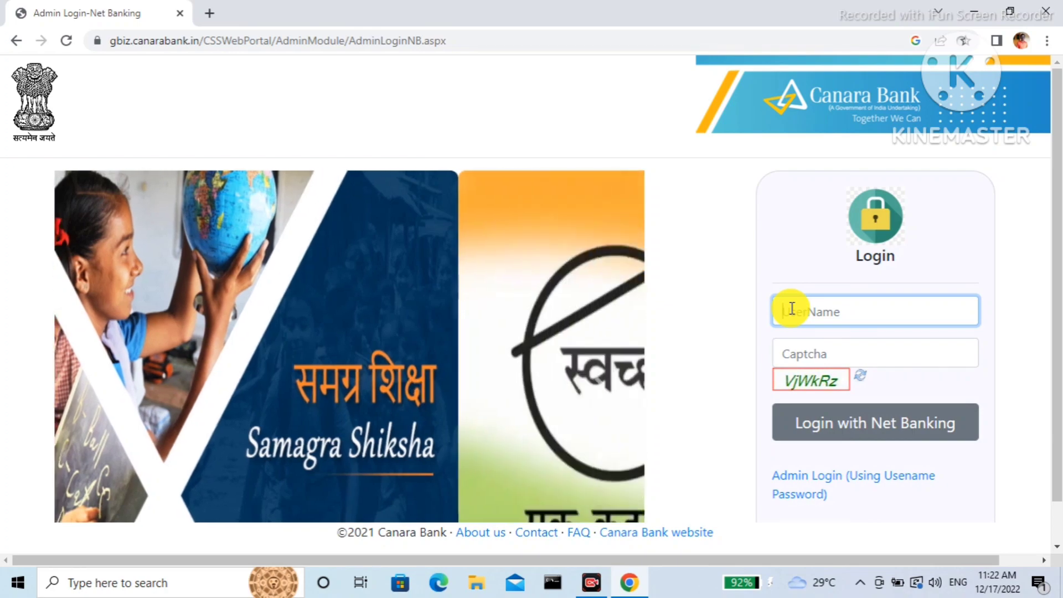
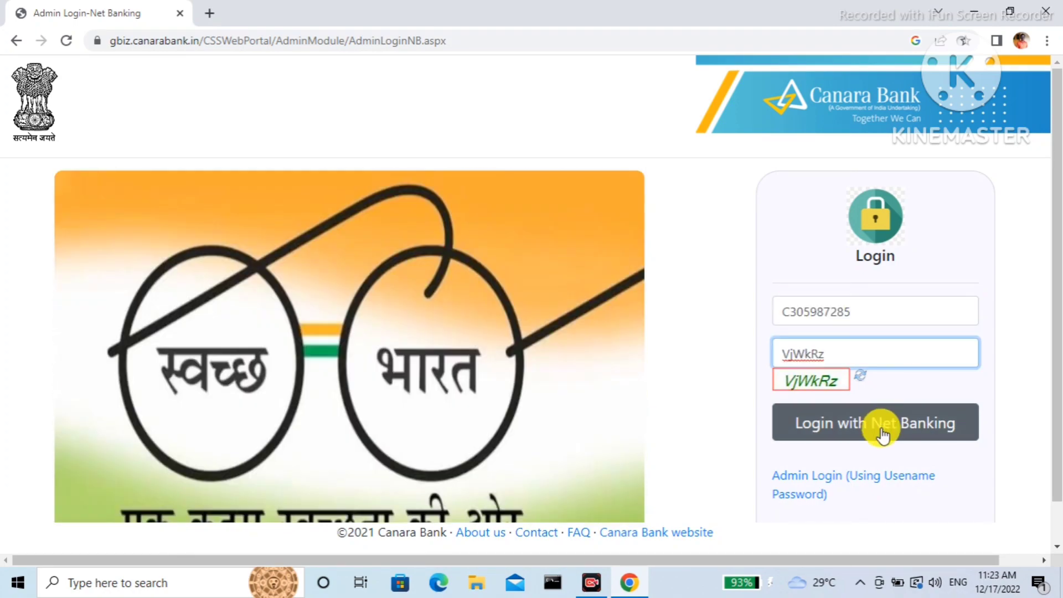
{"action": "left_click", "coordinate": [882, 433]}
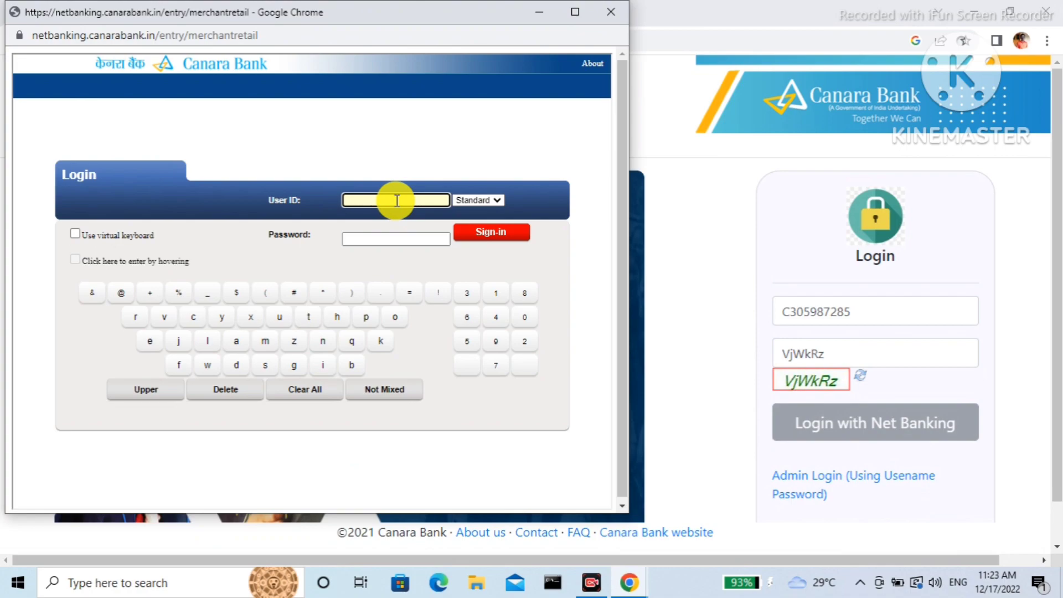
Sign in to Net Banking with the user ID and password, then close the portal-changes notice.
{"action": "key", "text": "ctrl+v"}
{"action": "left_click", "coordinate": [400, 239]}
{"action": "type", "text": "•••••••"}
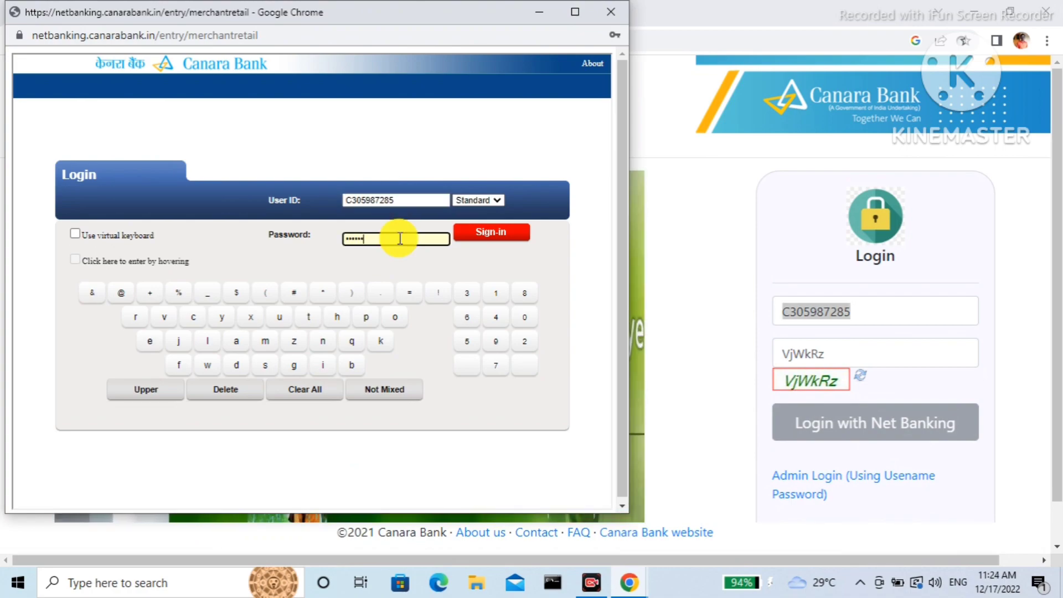
{"action": "type", "text": "•"}
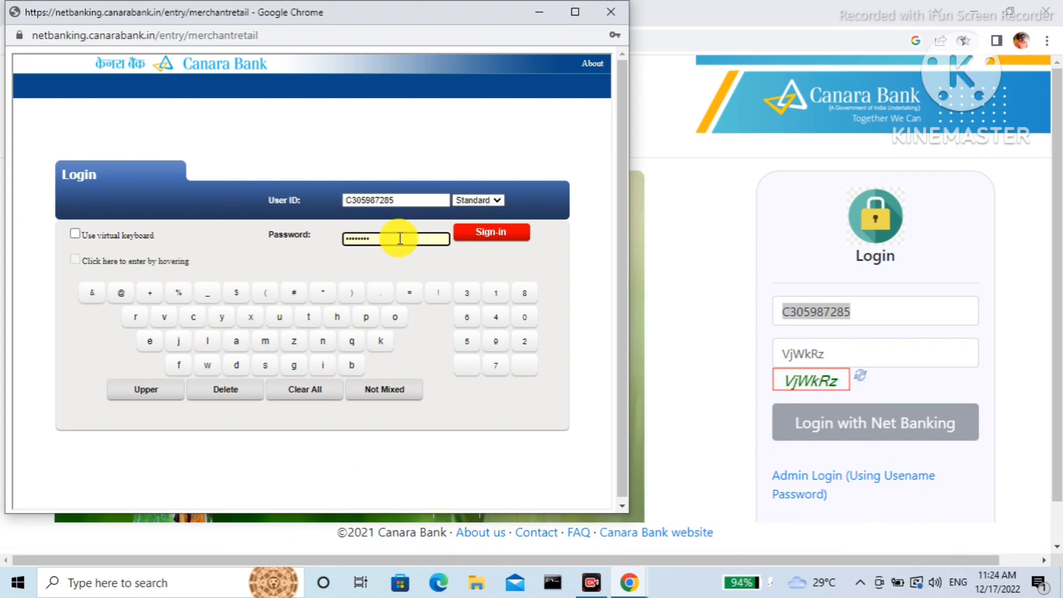
{"action": "key", "text": "Caps_Lock"}
{"action": "type", "text": "•••"}
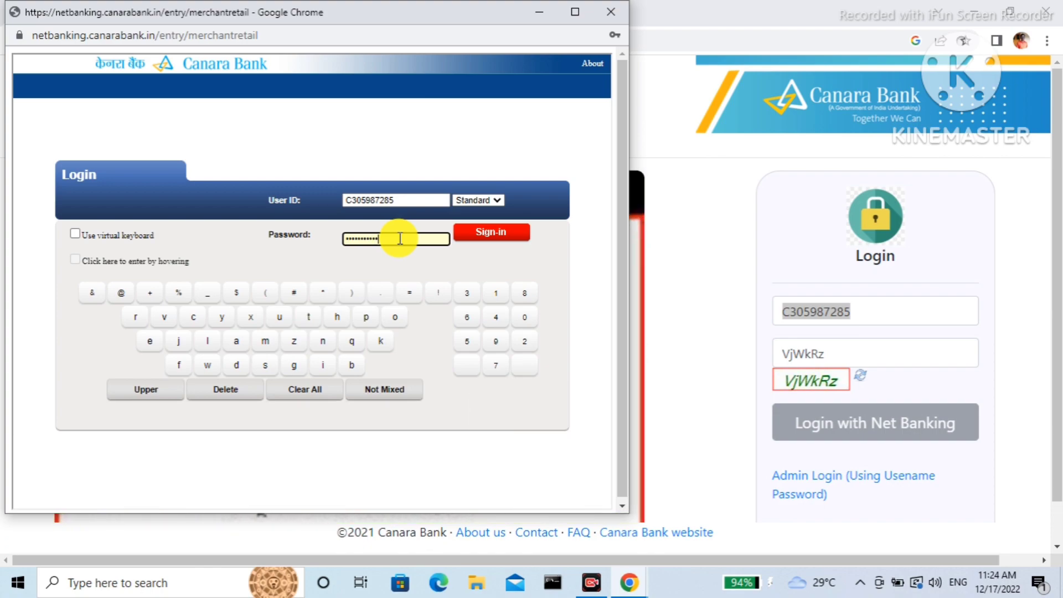
{"action": "type", "text": "•"}
{"action": "left_click", "coordinate": [490, 234]}
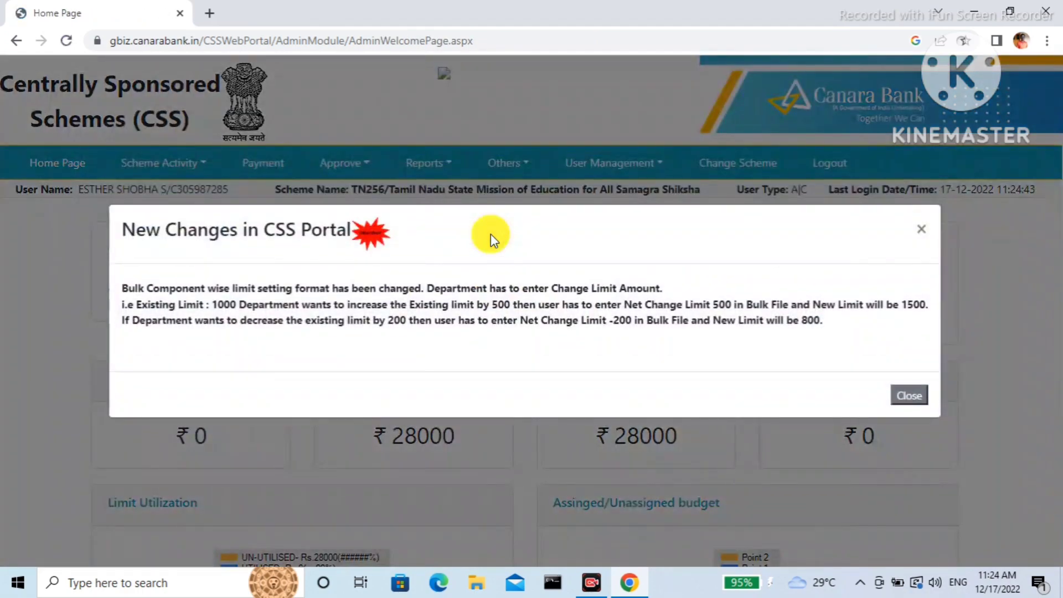
{"action": "left_click", "coordinate": [914, 402]}
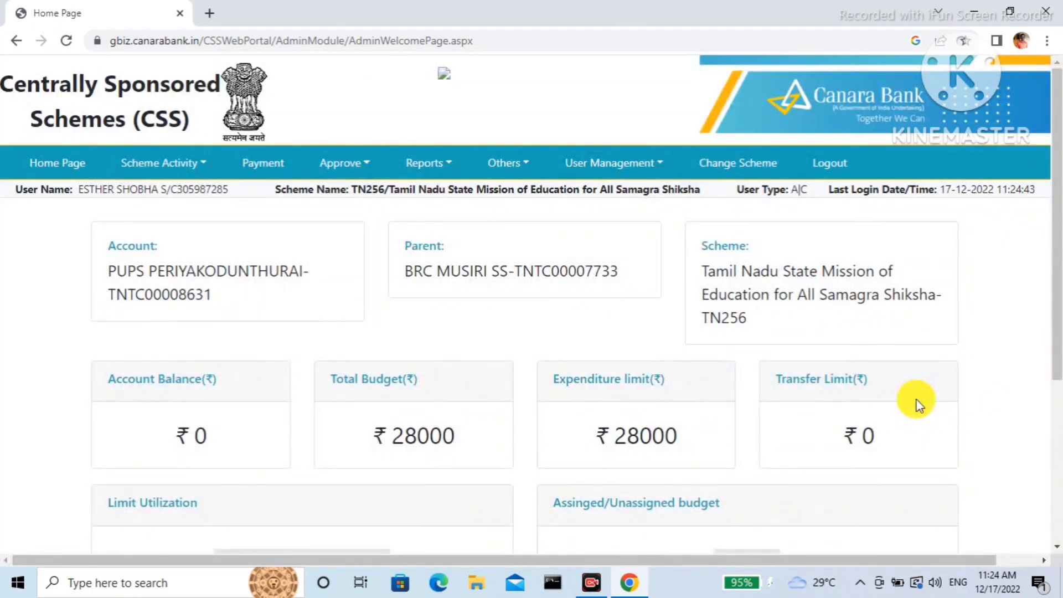